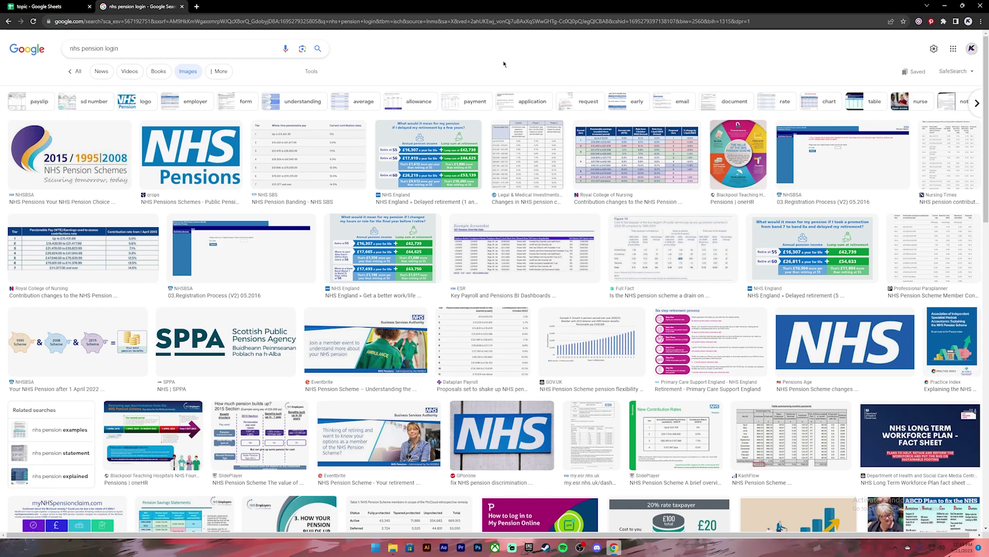
- From the 'nhs pension login' web results, go to the My NHS Pension home page and its sign-in form
{"action": "left_click", "coordinate": [214, 53]}
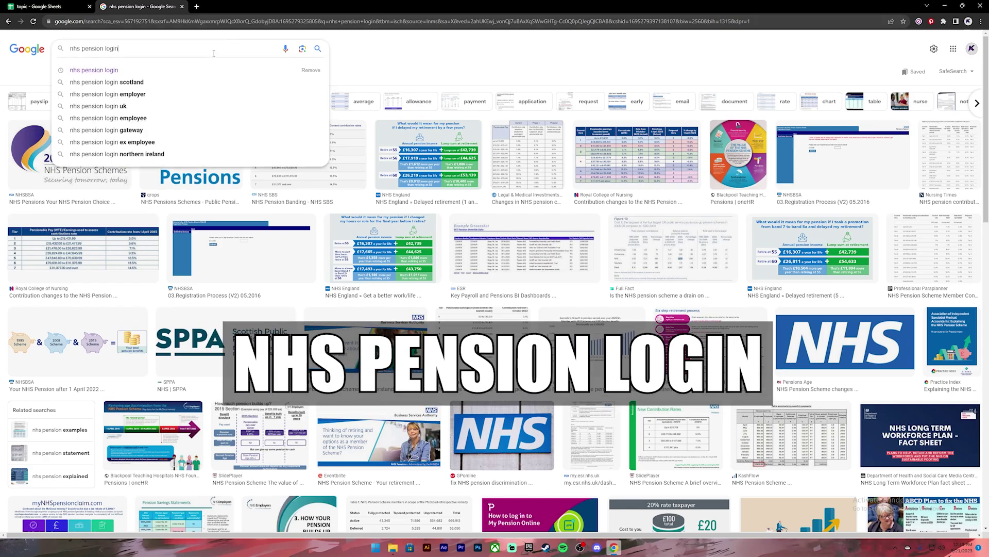
{"action": "left_click", "coordinate": [75, 71]}
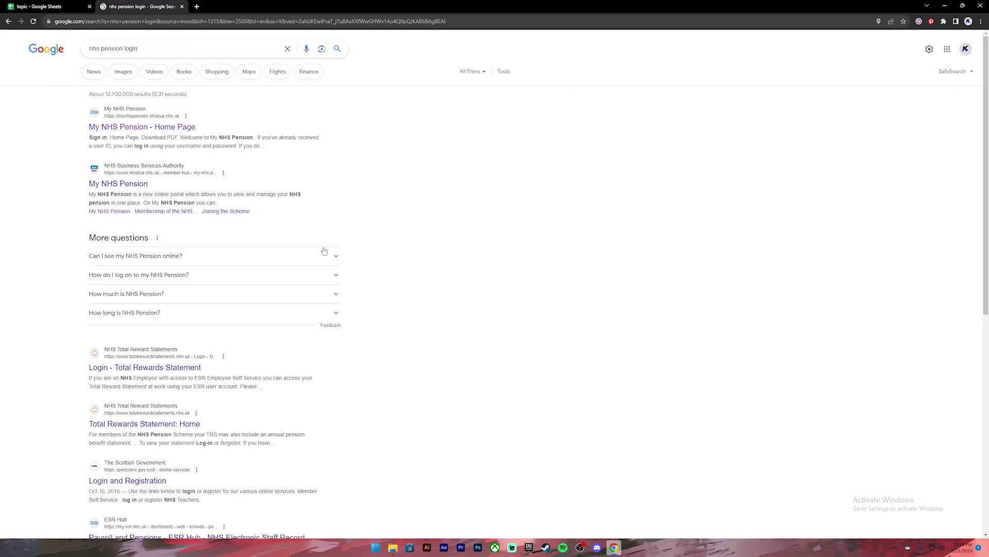
{"action": "left_click", "coordinate": [159, 128]}
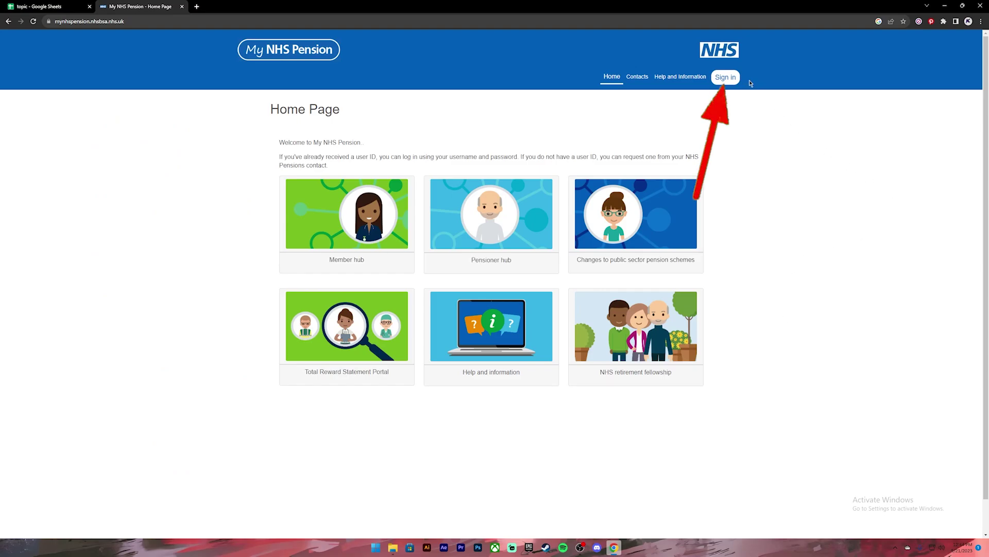
{"action": "left_click", "coordinate": [727, 79]}
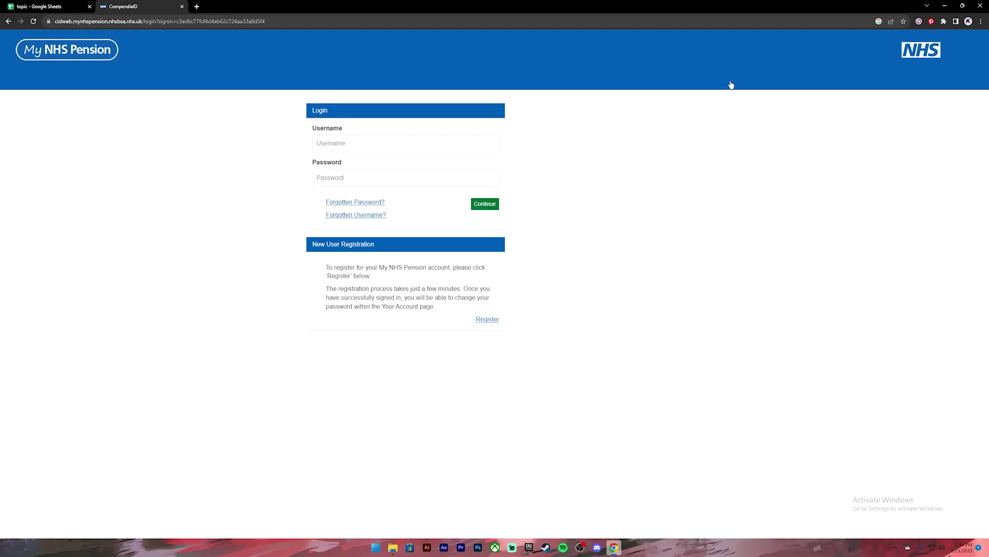
- Enter the account username in the Username field and the password in the Password field
{"action": "left_click", "coordinate": [439, 145]}
{"action": "type", "text": "john123"}
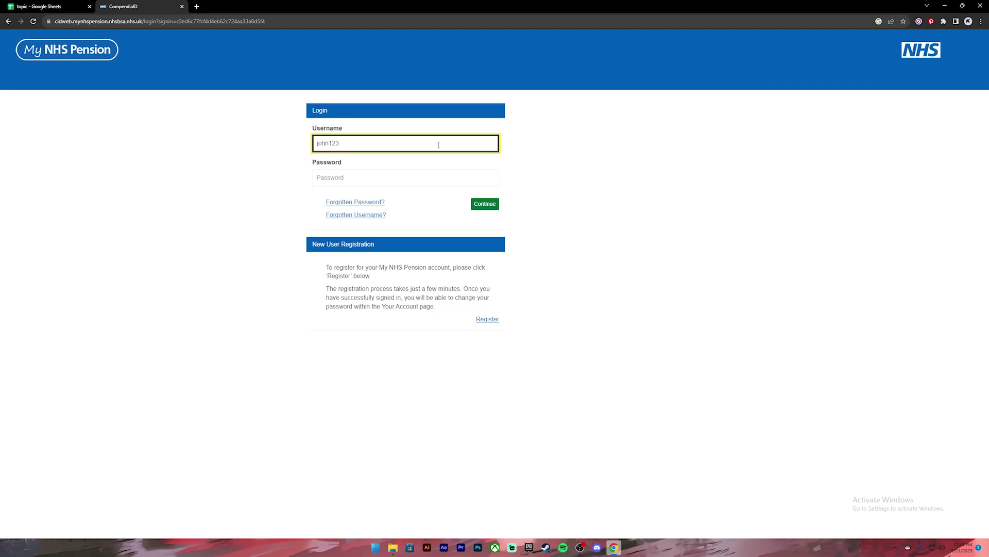
{"action": "left_click", "coordinate": [451, 180]}
{"action": "type", "text": "password"}
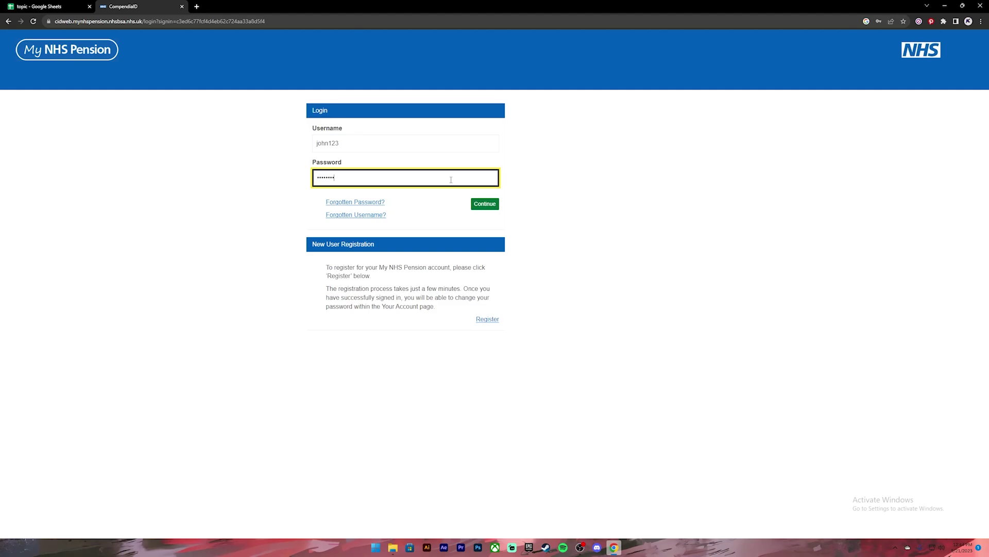